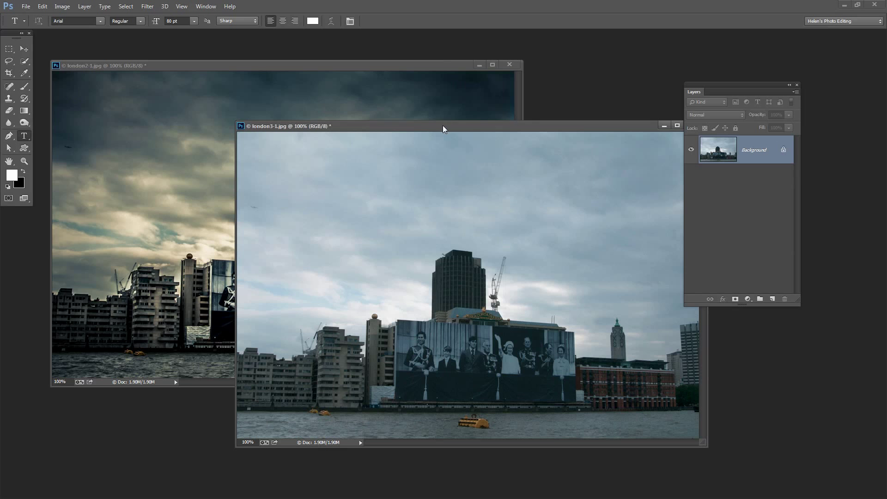
Overlap the two photo windows with london3-1.jpg in front, and move the Layers panel to the upper right.
left_click_drag(443, 125, 474, 135)
left_click(273, 64)
mouse_move(274, 65)
left_mouse_down()
mouse_move(267, 84)
mouse_move(274, 72)
left_mouse_up()
left_click_drag(571, 138, 573, 144)
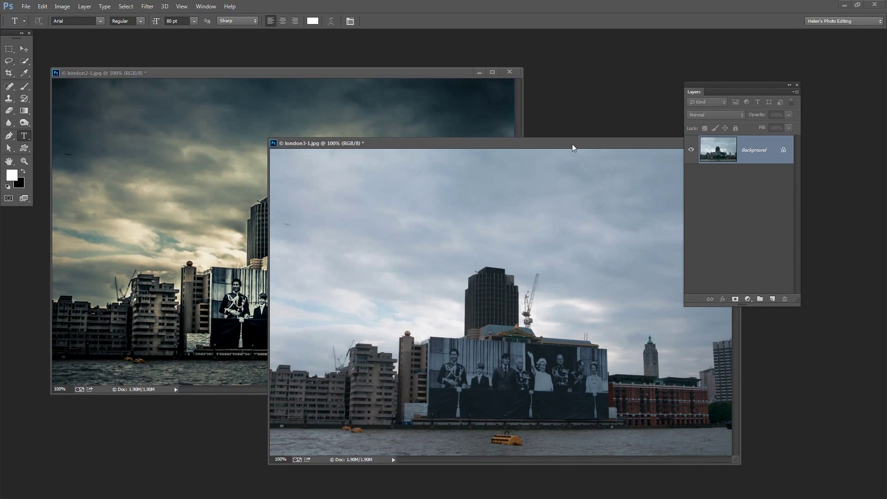
left_click_drag(721, 88, 789, 54)
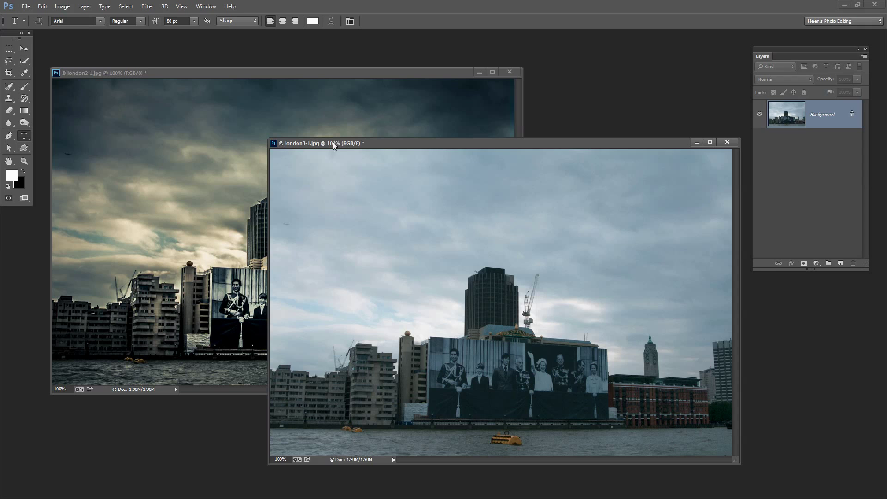
mouse_move(383, 146)
left_mouse_down()
mouse_move(471, 151)
mouse_move(368, 142)
left_mouse_up()
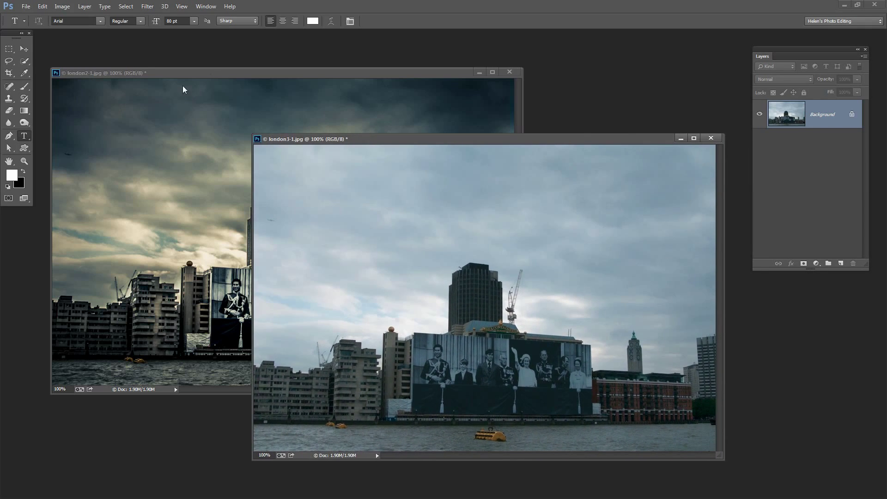
left_click_drag(372, 143, 361, 159)
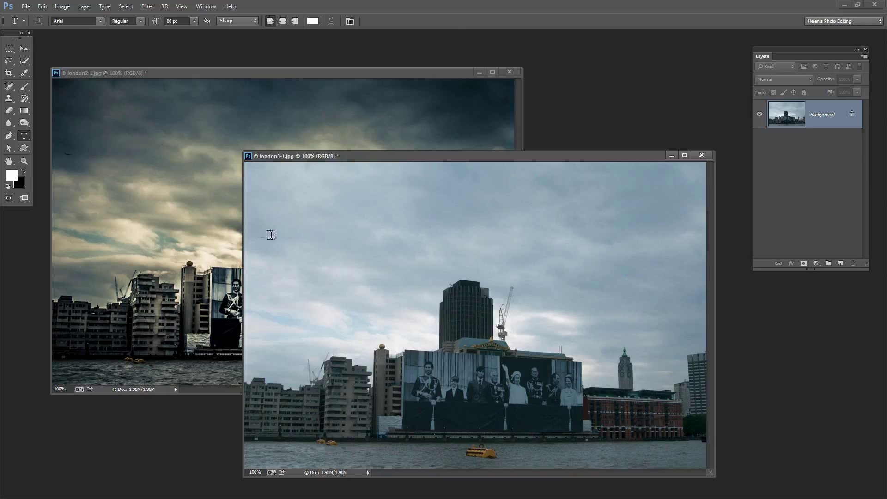
Add a BEFORE text label near the top left of the dull photo.
left_click(274, 237)
type("B")
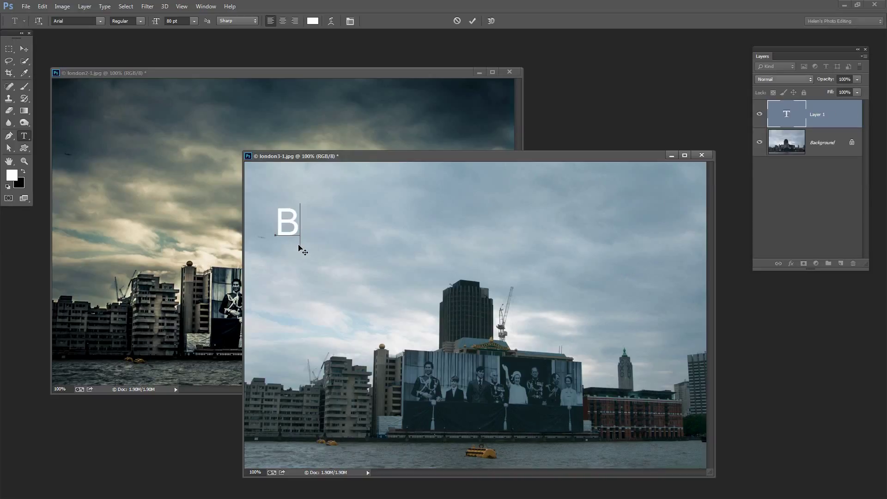
type("EFORE")
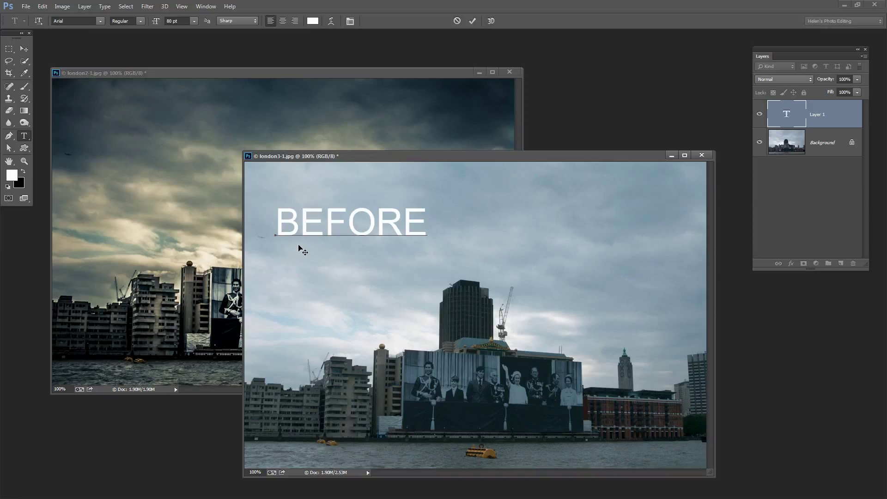
left_click(473, 22)
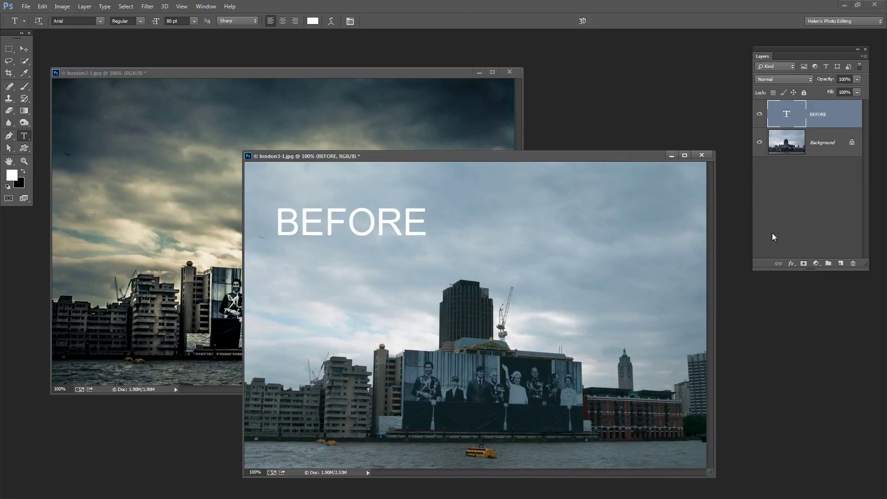
Copy the BEFORE text layer into london2-1.jpg and retype it as AFTER.
left_click(798, 215)
left_click(825, 114)
left_click_drag(833, 113, 214, 215)
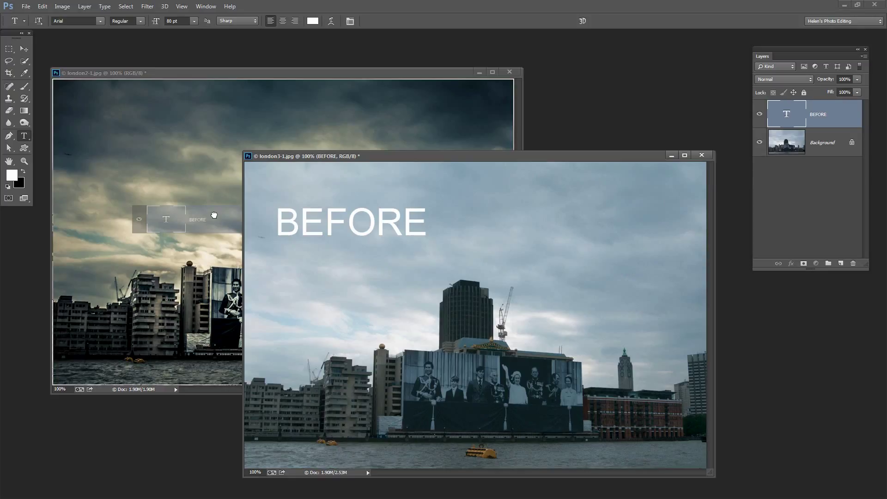
left_click_drag(214, 215, 214, 215)
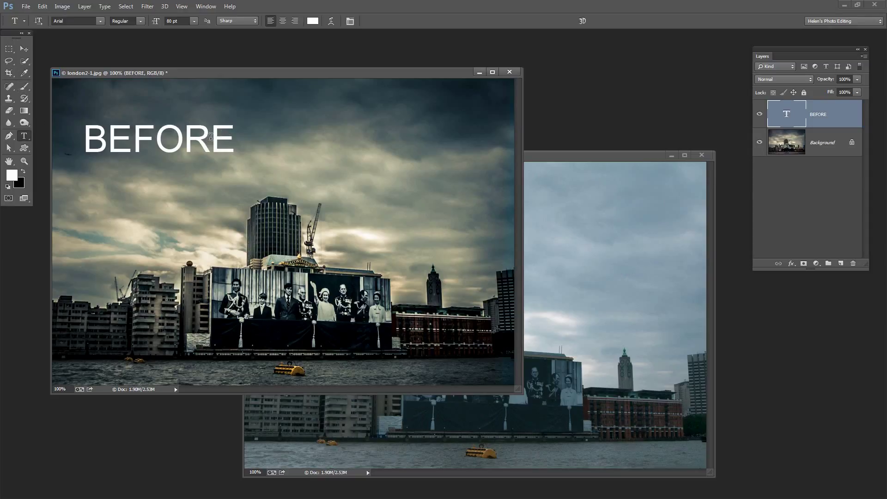
left_click_drag(235, 139, 92, 131)
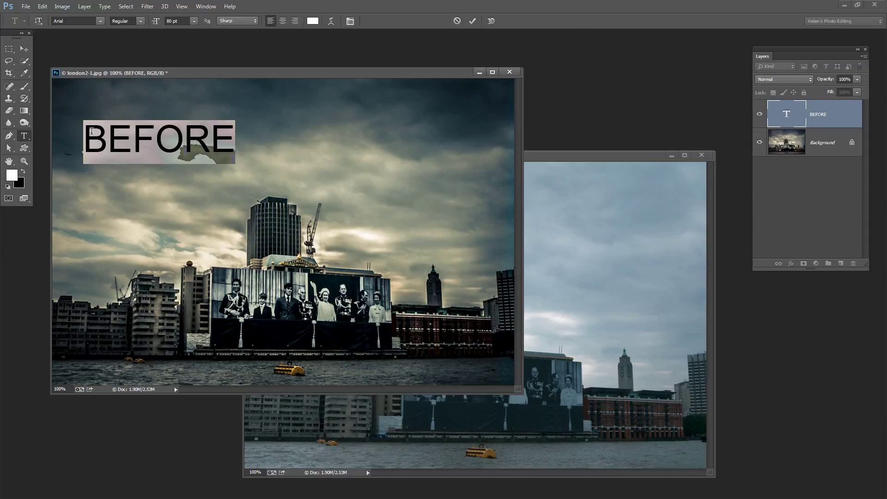
type("AFTER")
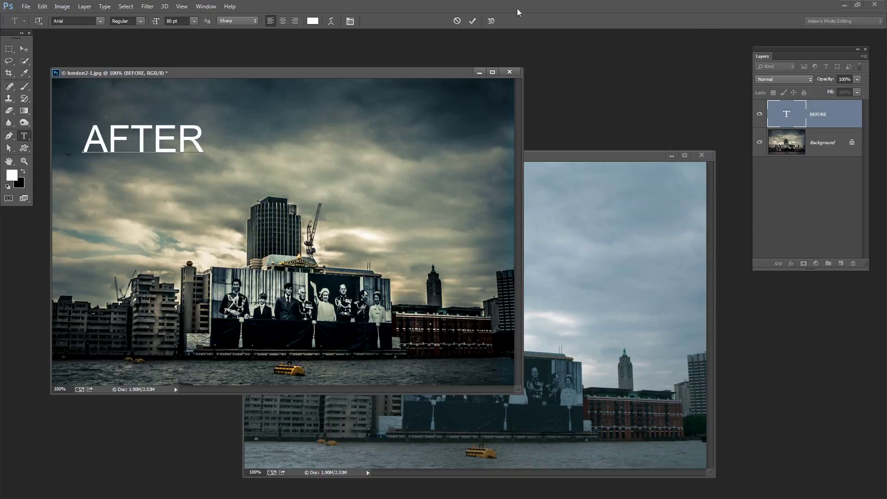
Commit the AFTER text and merge each photo's label down into its Background layer.
left_click(473, 21)
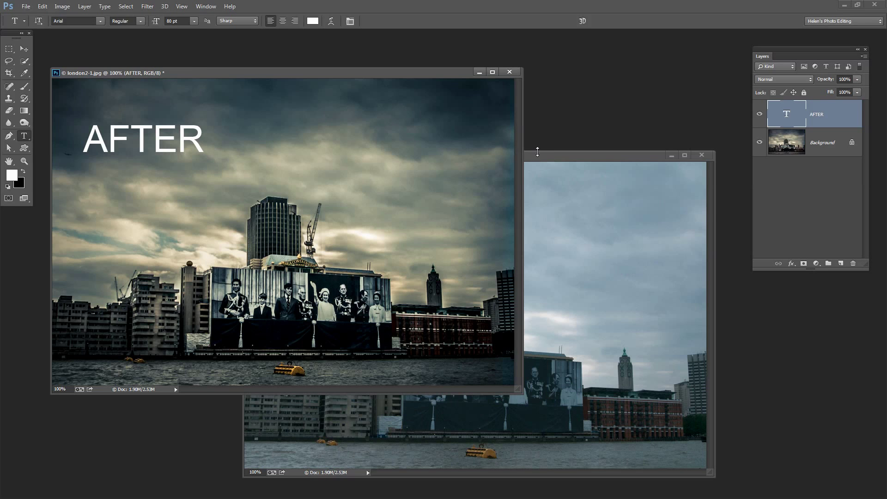
left_click_drag(550, 159, 546, 131)
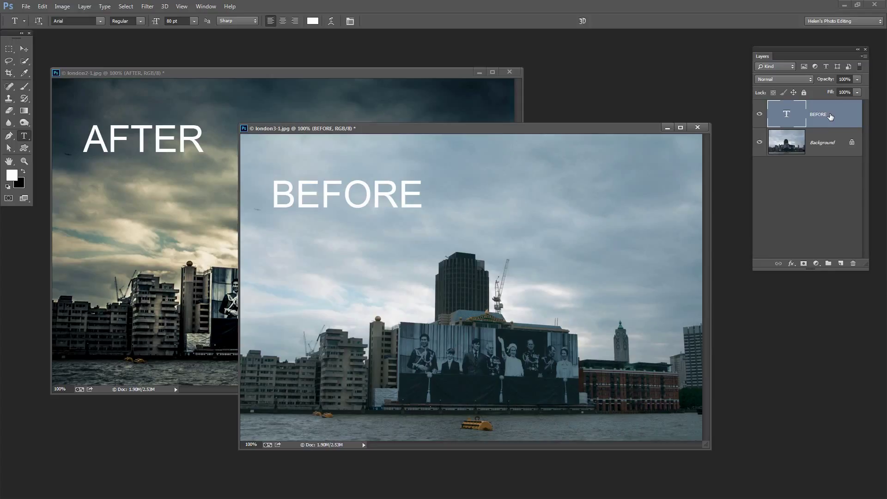
left_click_drag(818, 111, 798, 109)
key("ctrl+e")
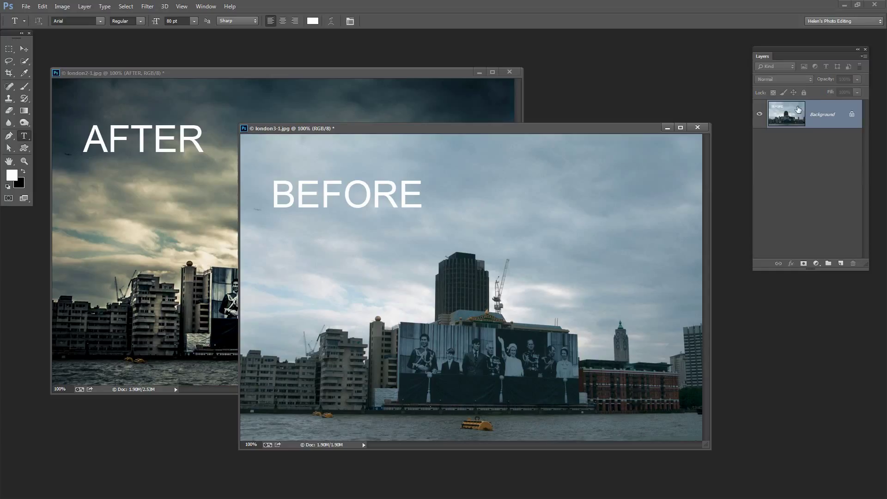
left_click(404, 79)
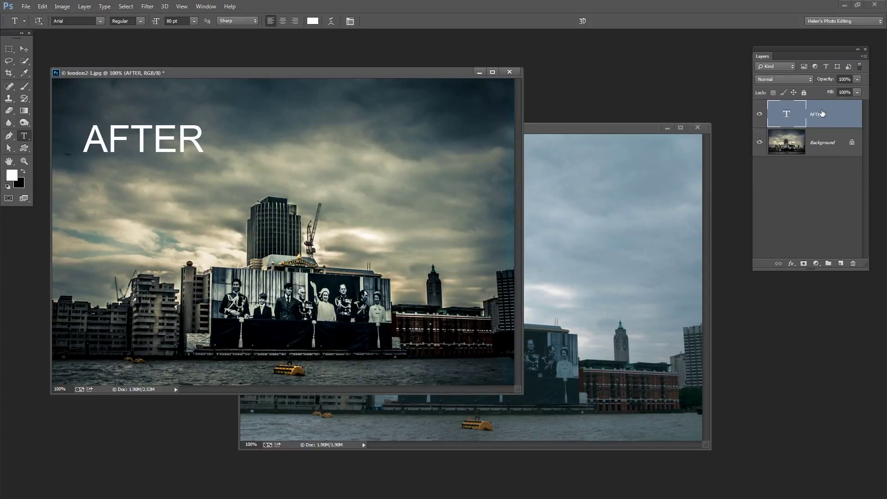
key("ctrl+e")
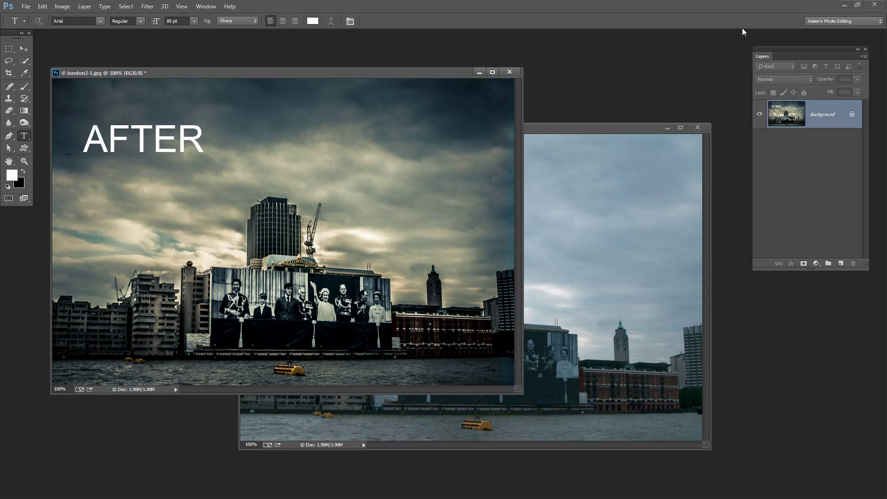
mouse_move(551, 131)
left_mouse_down()
mouse_move(568, 135)
mouse_move(554, 128)
left_mouse_up()
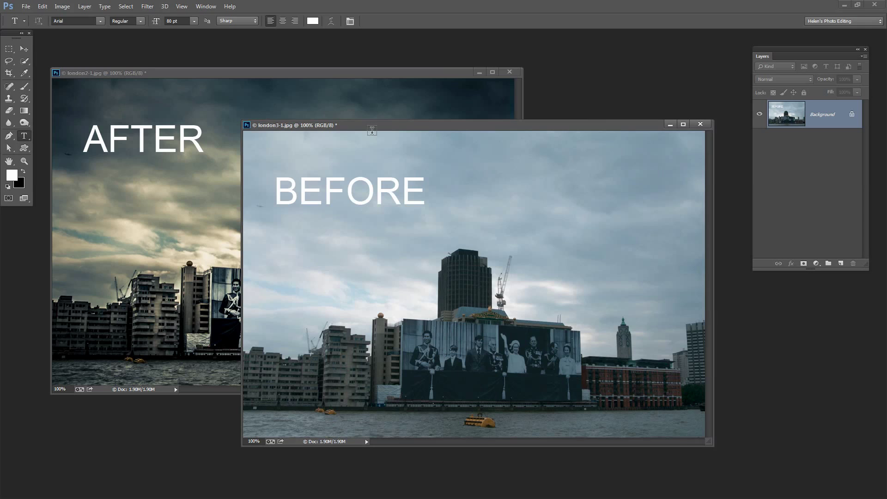
Drag london3-1.jpg's Background layer into london2-1.jpg as a new layer.
left_click_drag(374, 129, 326, 167)
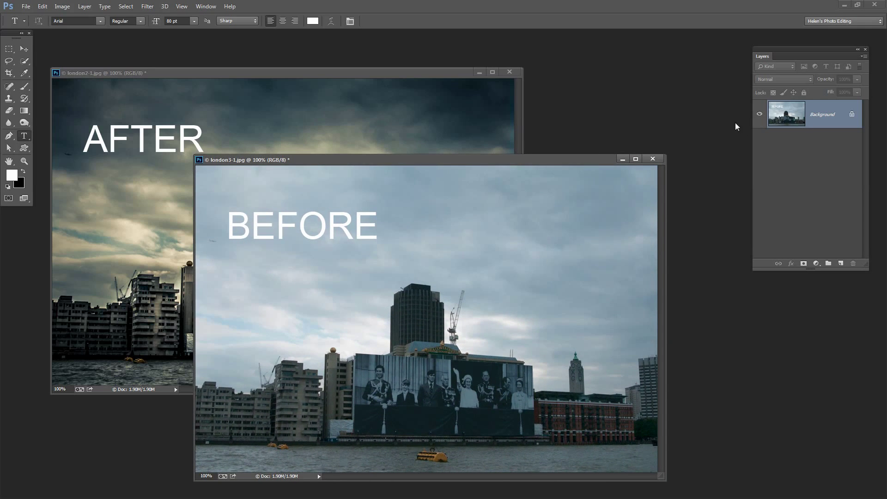
left_click_drag(835, 117, 226, 134)
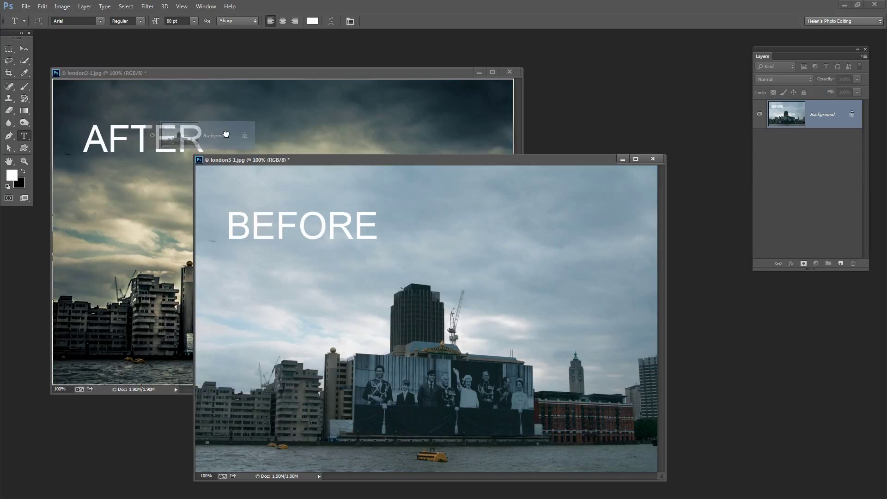
left_click_drag(226, 134, 226, 134)
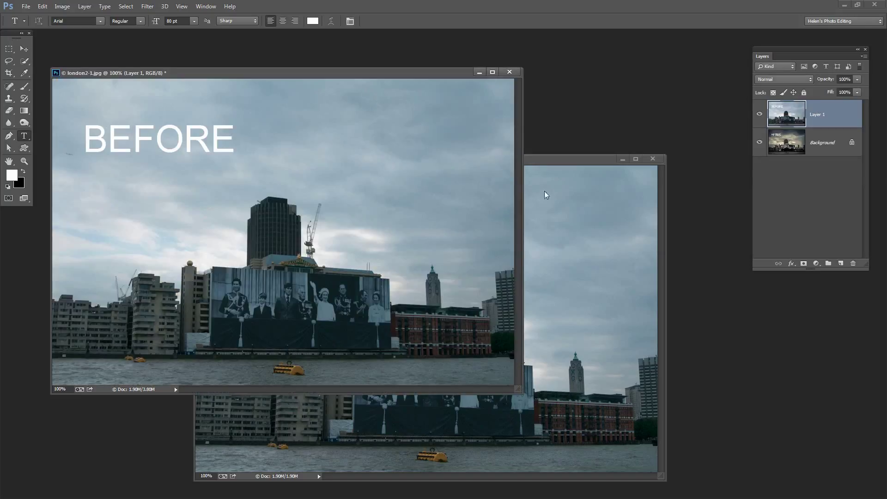
Close london3-1.jpg without saving changes.
left_click(583, 158)
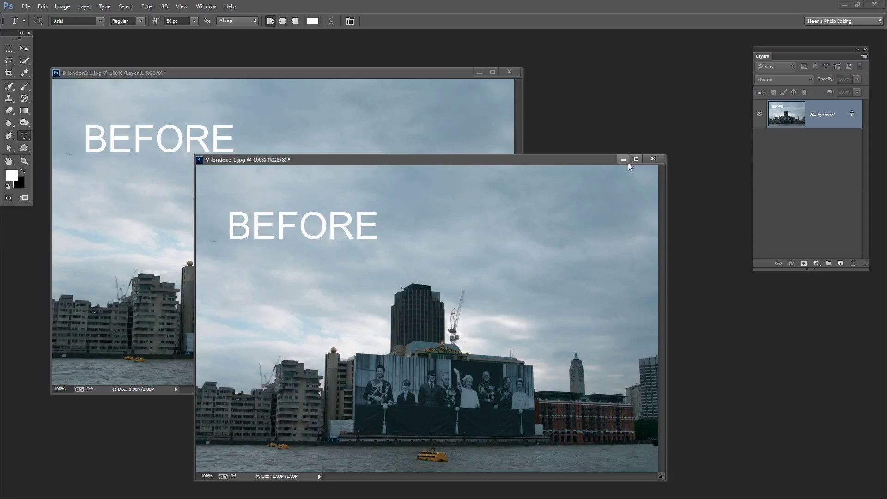
left_click(652, 159)
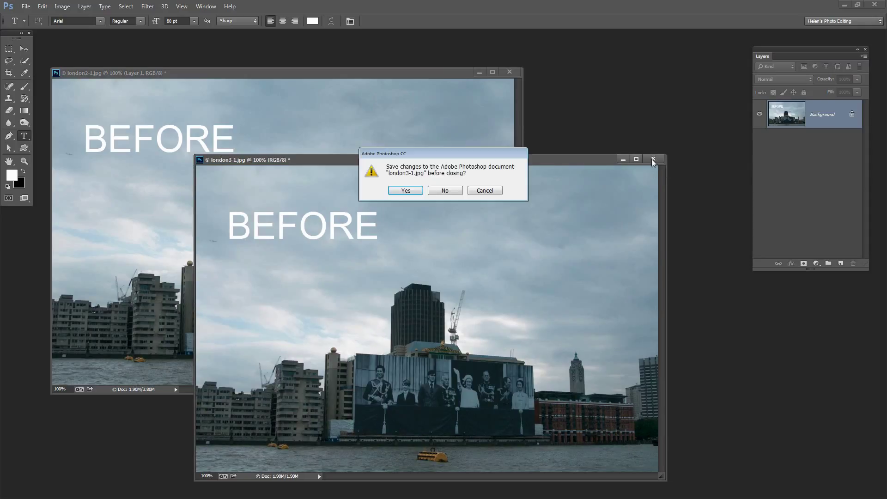
left_click(445, 190)
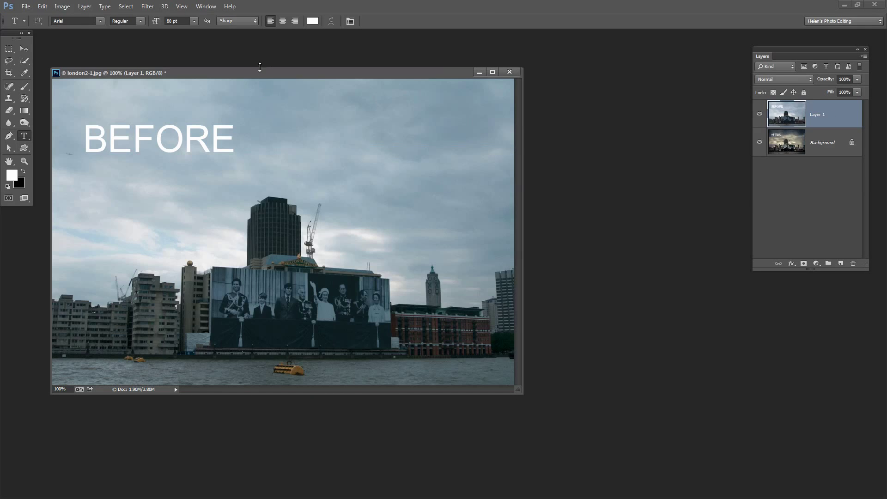
Toggle the Background and Layer 1 visibility to compare AFTER and BEFORE.
left_click_drag(261, 74, 311, 68)
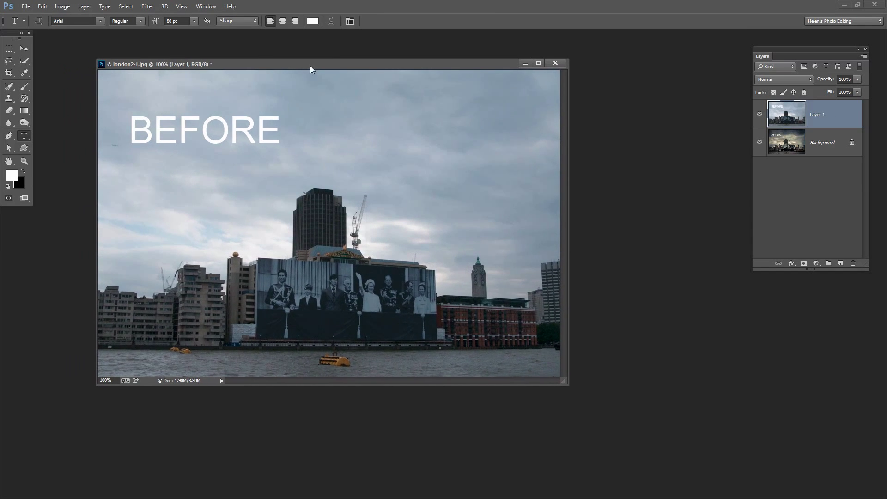
left_click(759, 142)
left_click(759, 116)
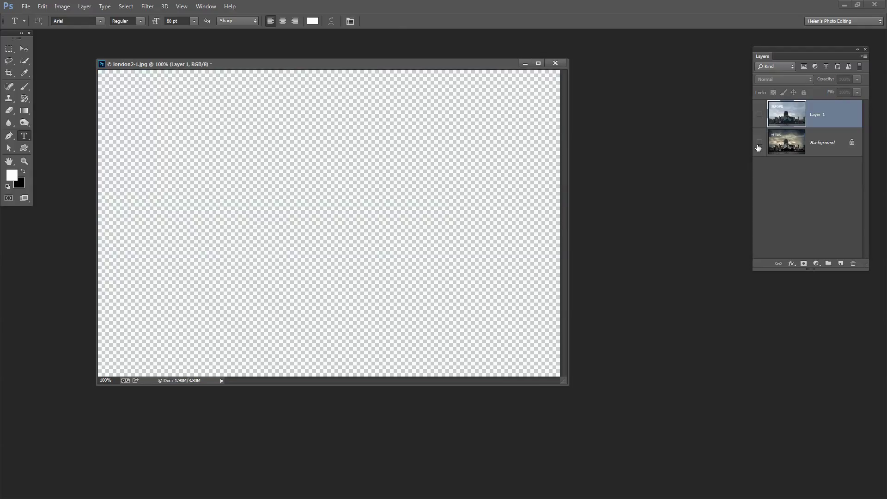
left_click(759, 144)
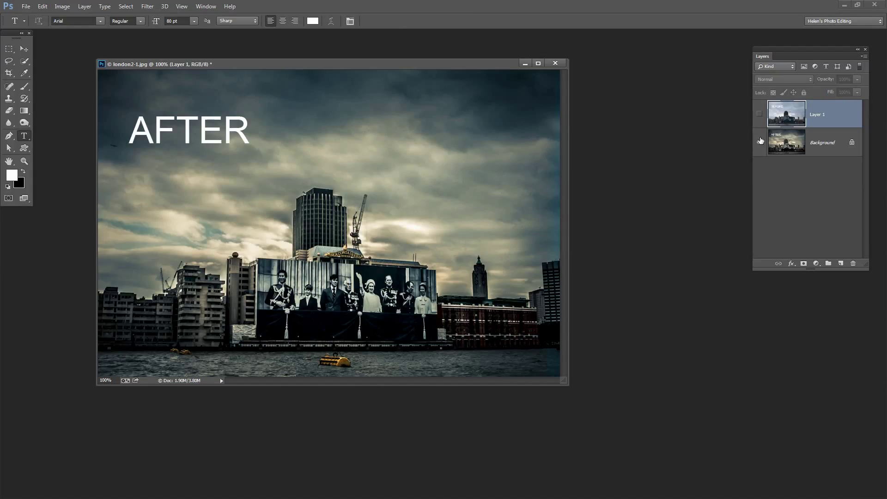
left_click(759, 116)
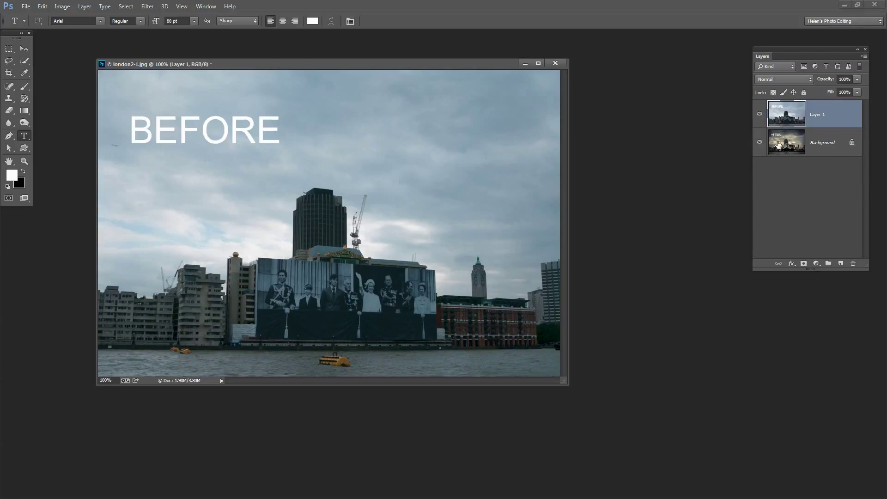
Unlock the Background layer into Layer 0, then reposition the Layers panel and photo window.
left_click(816, 144)
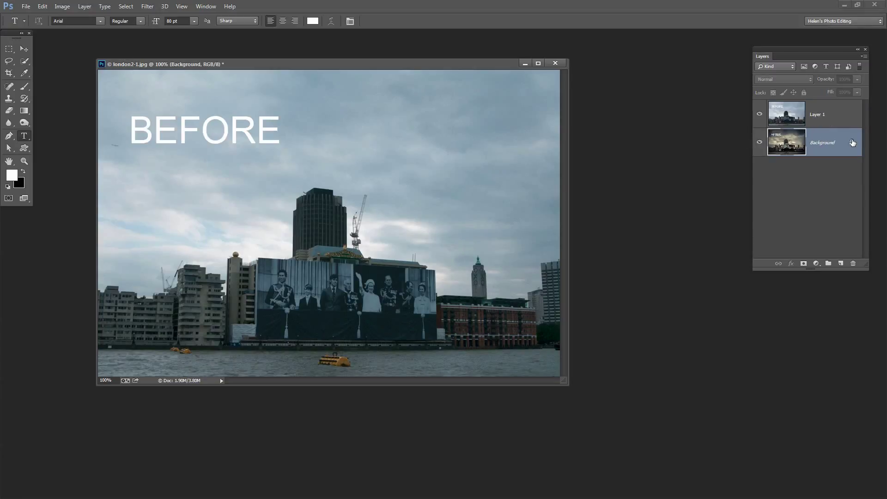
left_click_drag(853, 144, 853, 264)
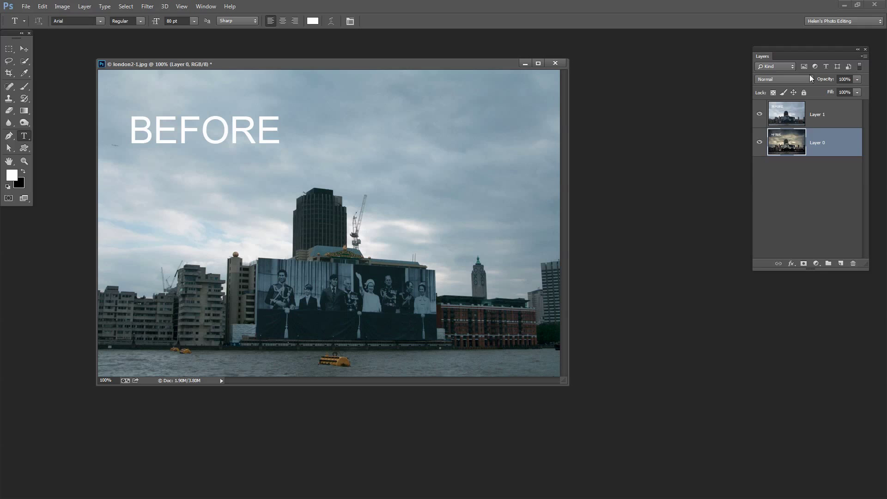
left_click_drag(797, 48, 676, 88)
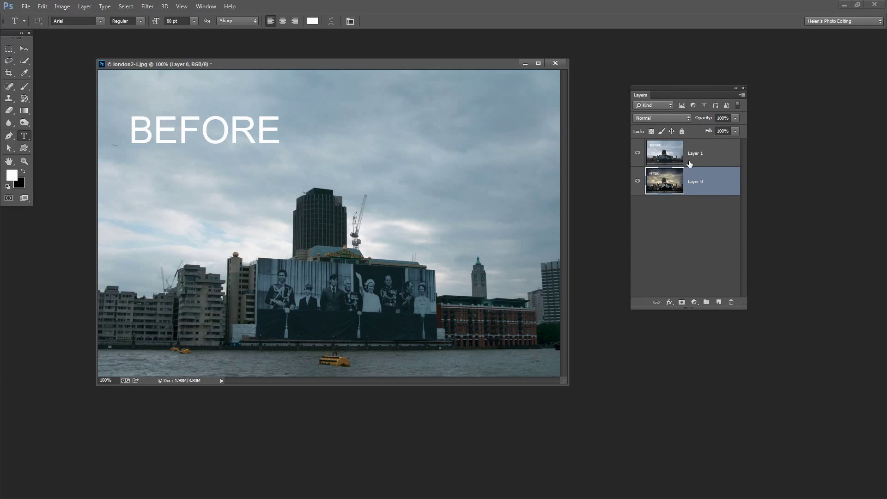
left_click(709, 151)
left_click(713, 186)
left_click_drag(304, 64, 251, 52)
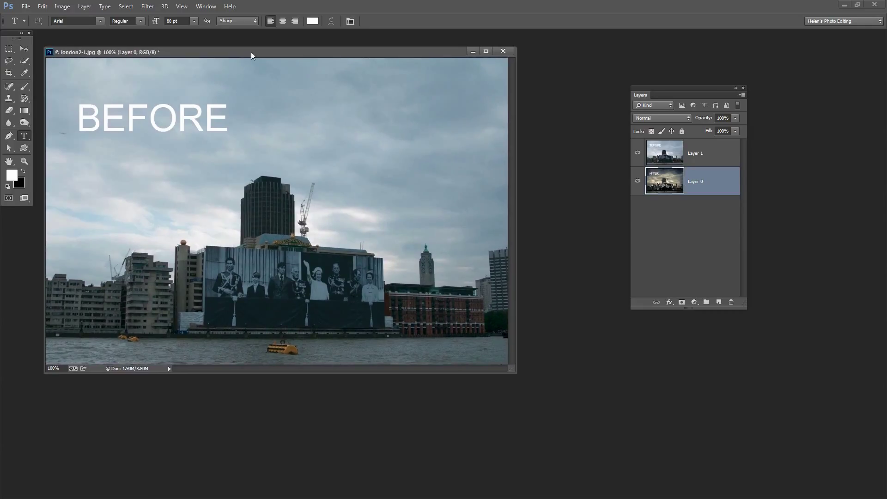
Show the Timeline panel and move it up over the image.
left_click(206, 7)
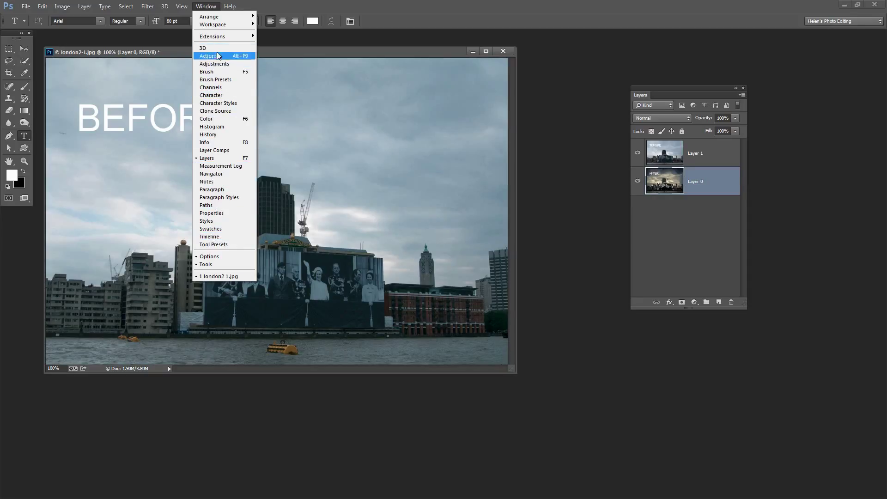
left_click(210, 237)
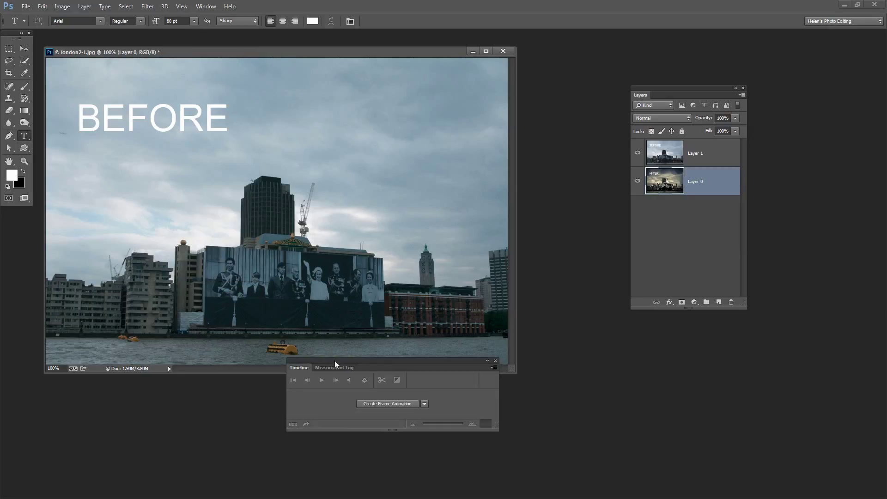
left_click_drag(381, 368, 329, 134)
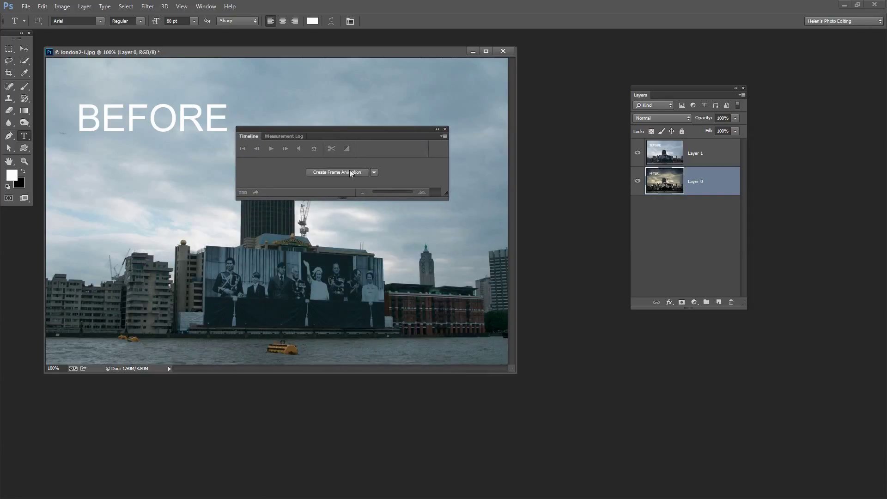
Create a frame animation with its first frame, then reposition and widen the timeline.
left_click(373, 172)
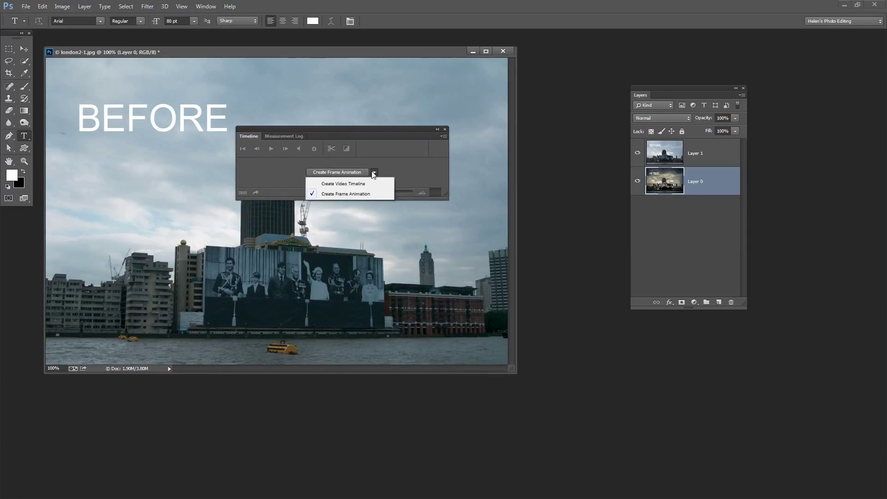
left_click(340, 193)
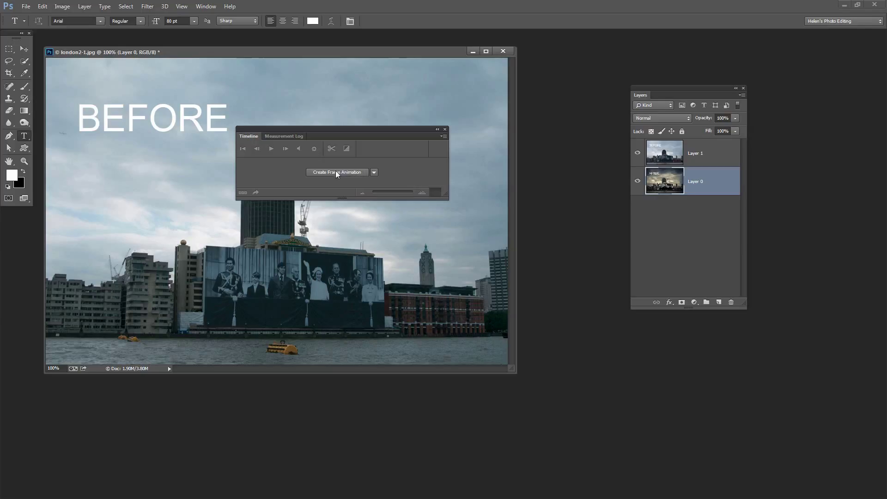
left_click(336, 172)
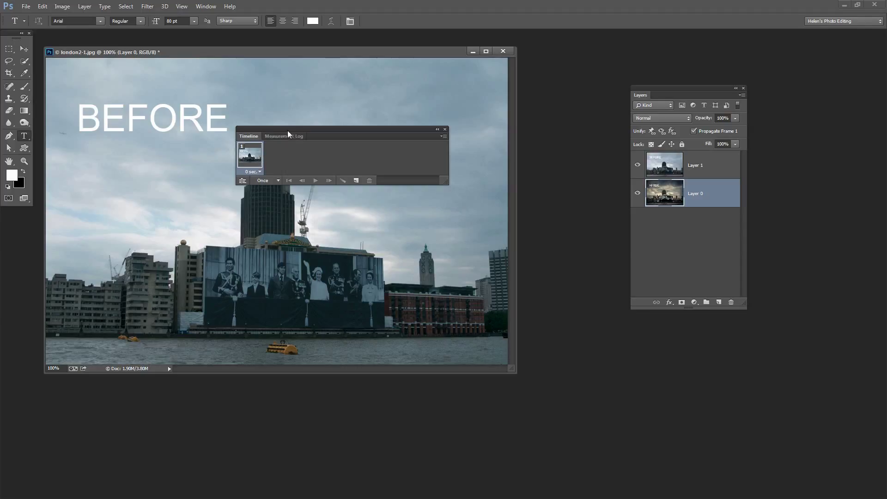
left_click_drag(287, 131, 288, 154)
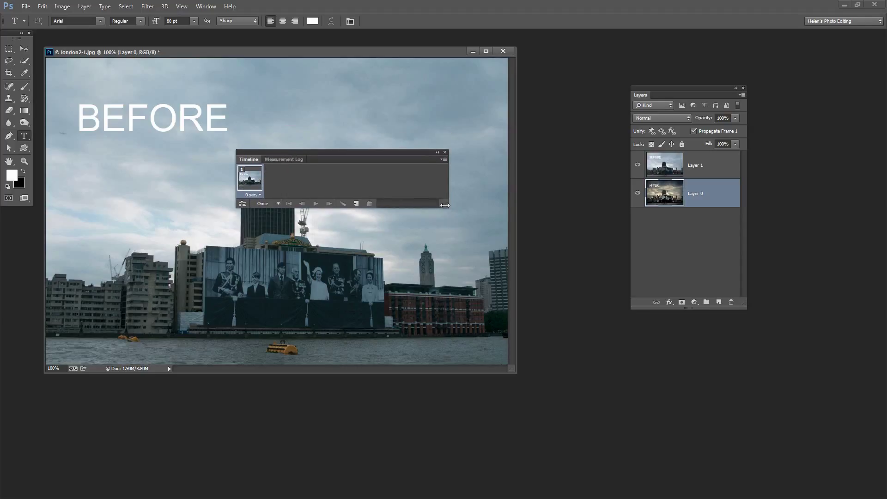
left_click_drag(445, 205, 463, 224)
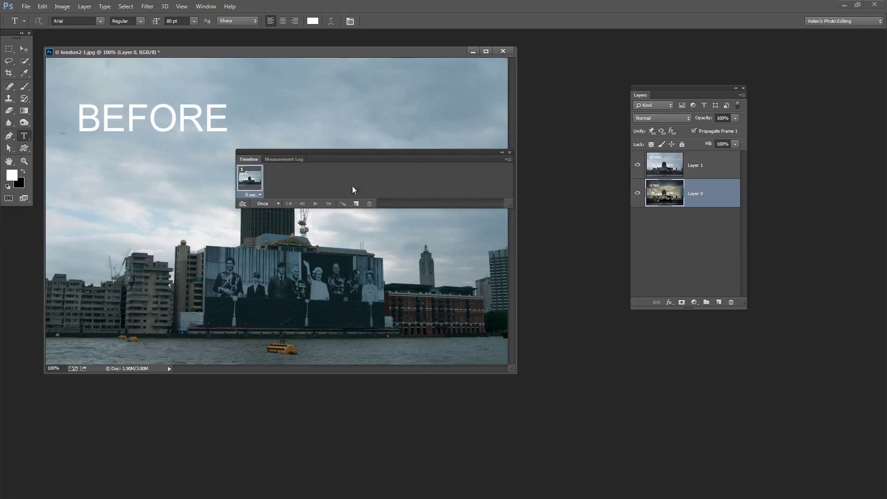
Select Layer 0 and Layer 1 and use Make Frames From Layers.
left_click(715, 178, "shift")
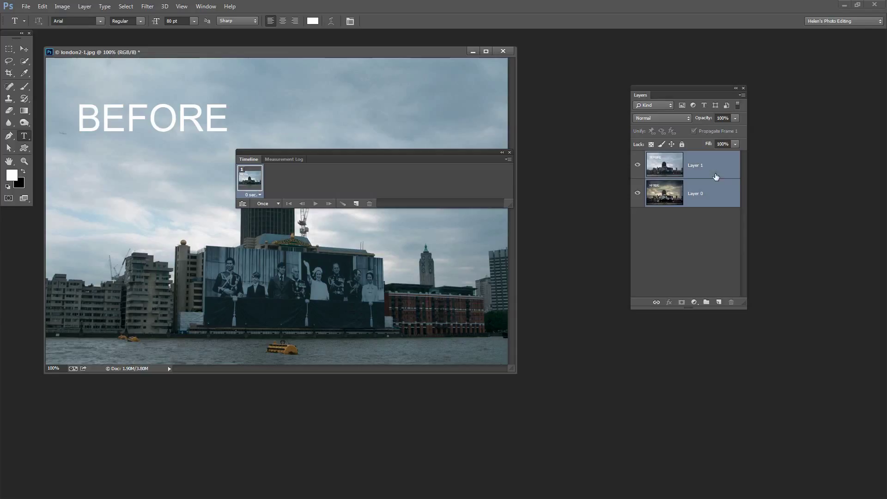
left_click(507, 159)
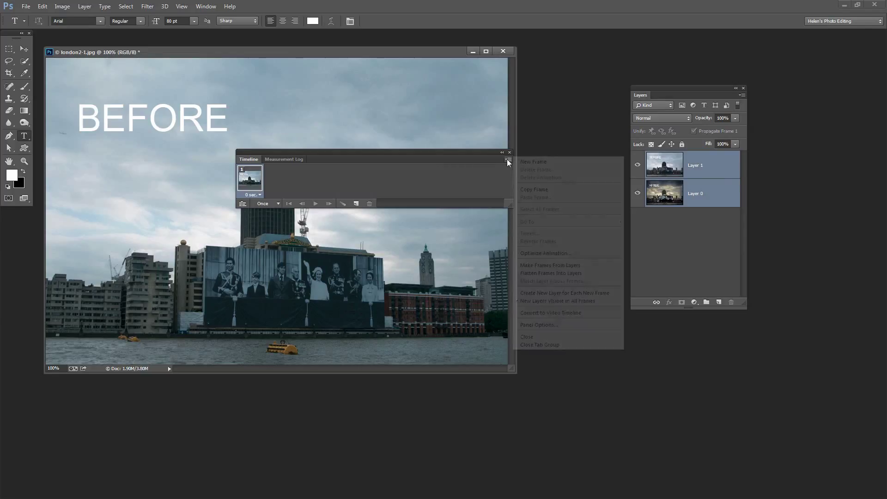
left_click(549, 266)
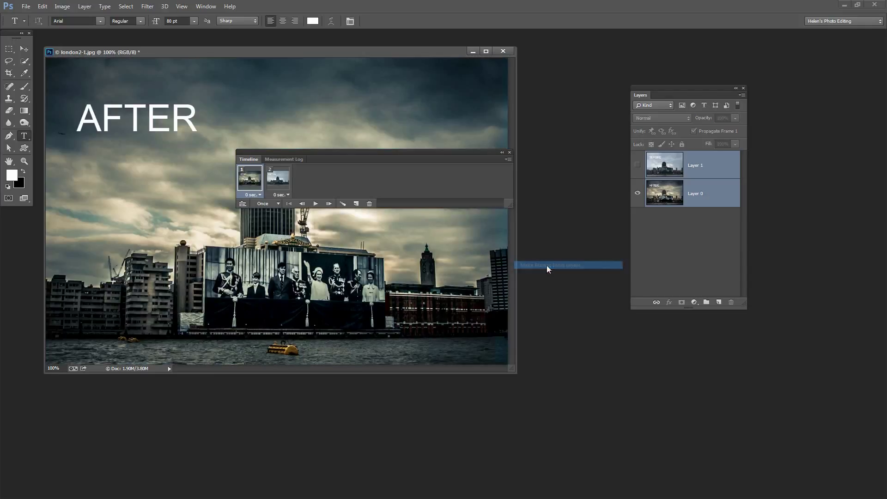
Flip between the two frames to compare BEFORE and AFTER, ending on frame 1.
left_click(280, 182)
left_click(255, 182)
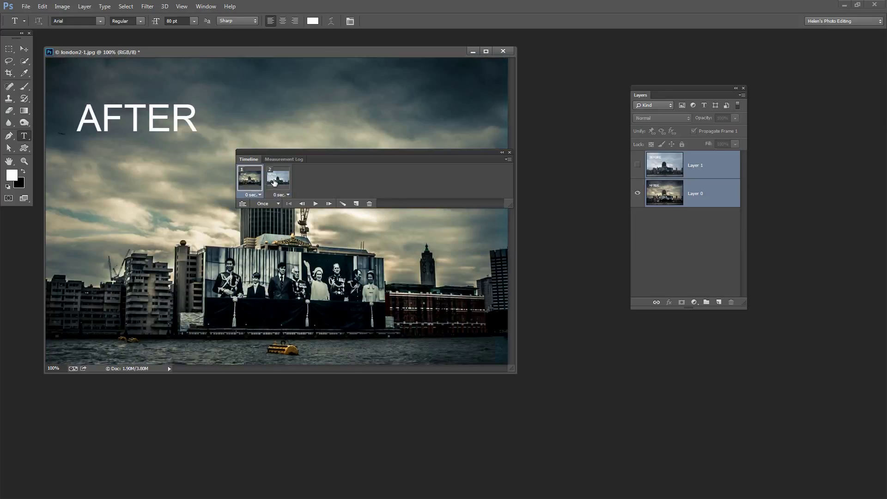
left_click(270, 182)
left_click(258, 183)
left_click(272, 184)
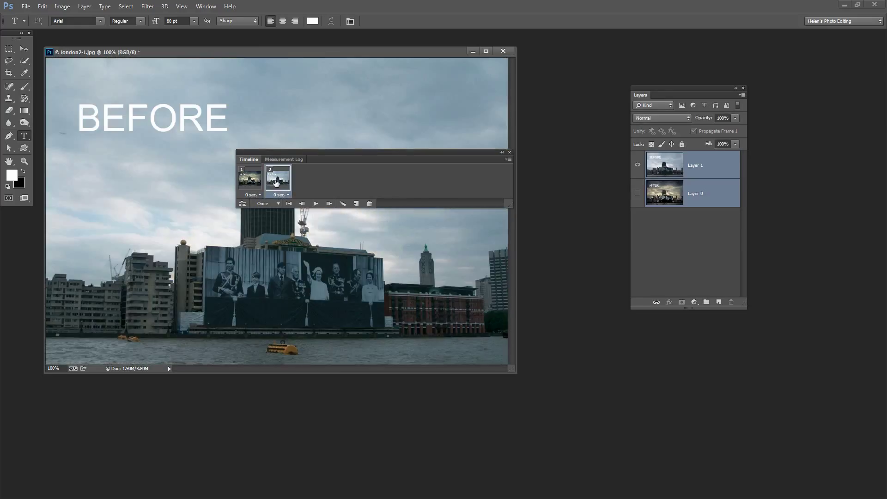
left_click(252, 182)
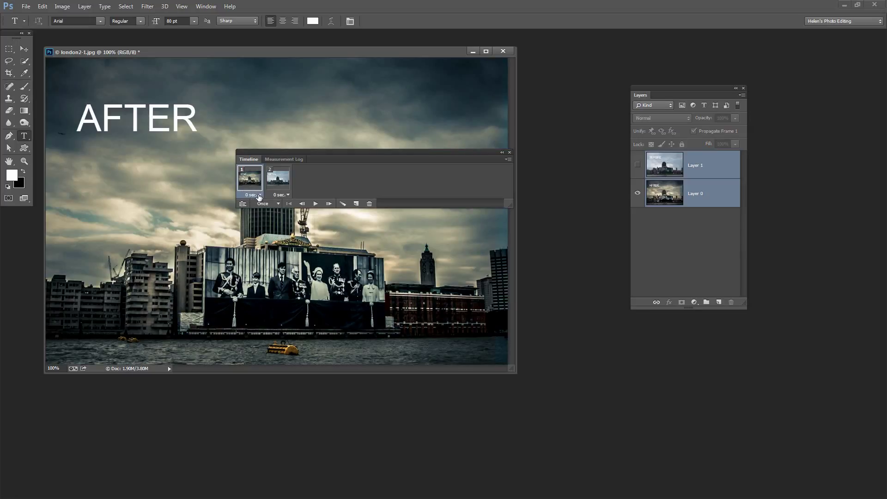
Give both frames a 2-second delay and set the animation looping to Forever.
left_click(260, 196)
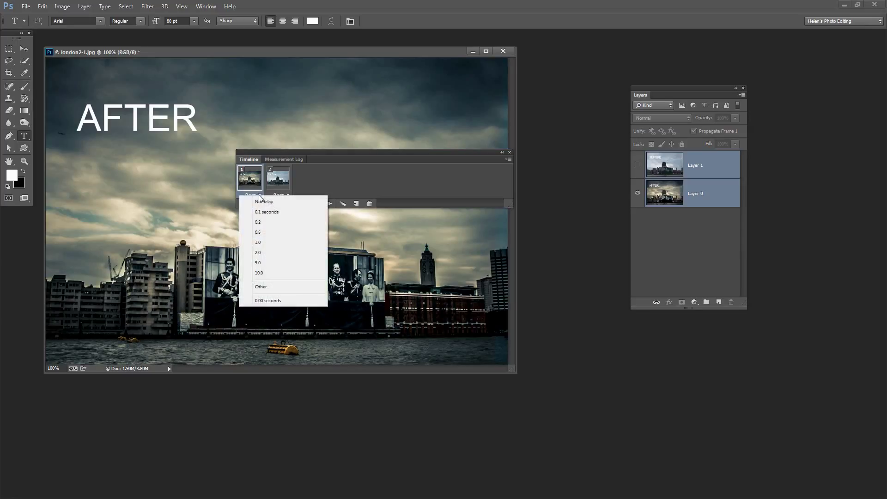
left_click(258, 252)
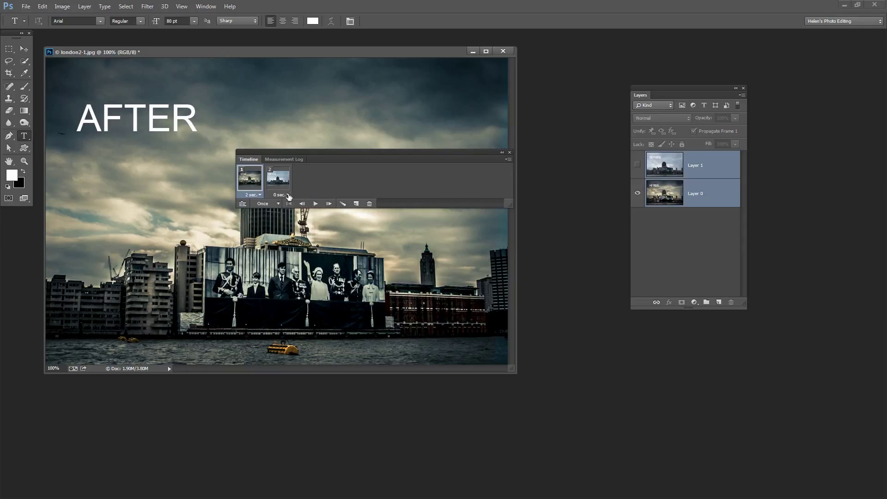
left_click(288, 194)
left_click(303, 252)
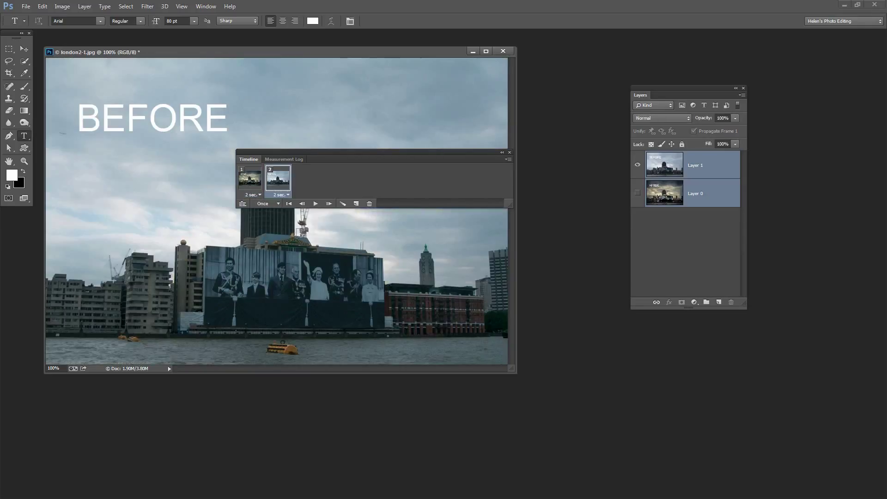
left_click(279, 204)
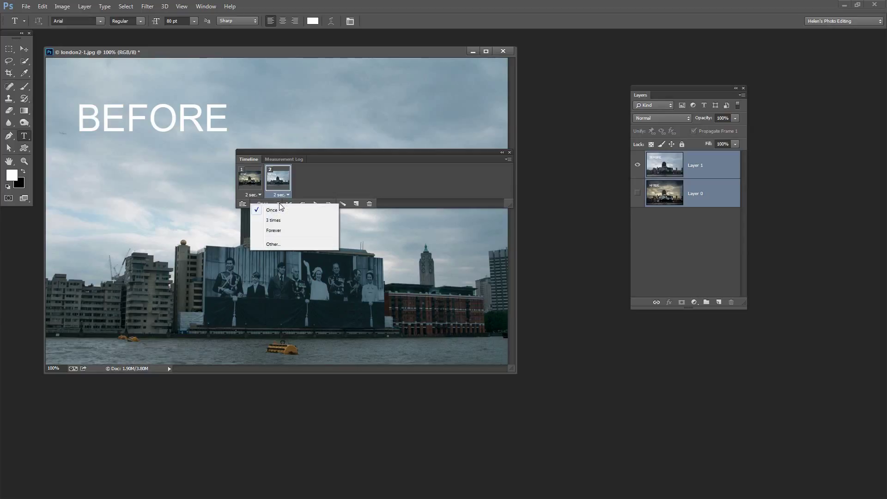
left_click(271, 231)
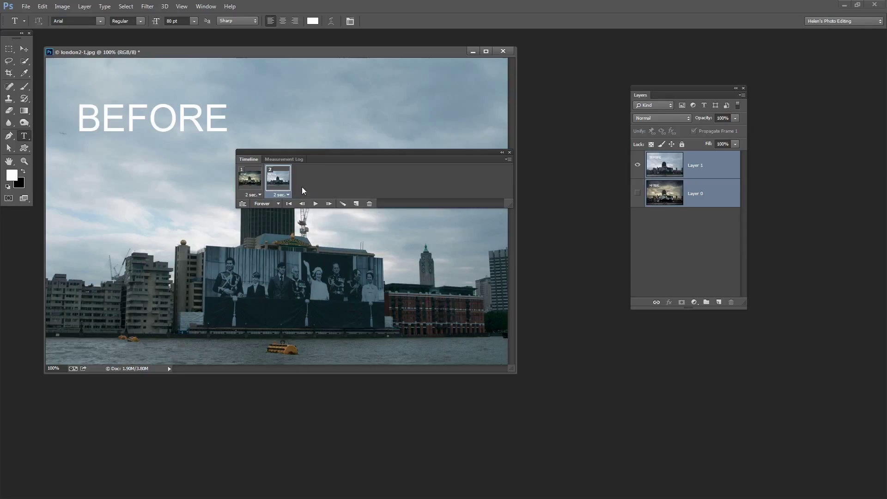
left_click_drag(320, 152, 543, 232)
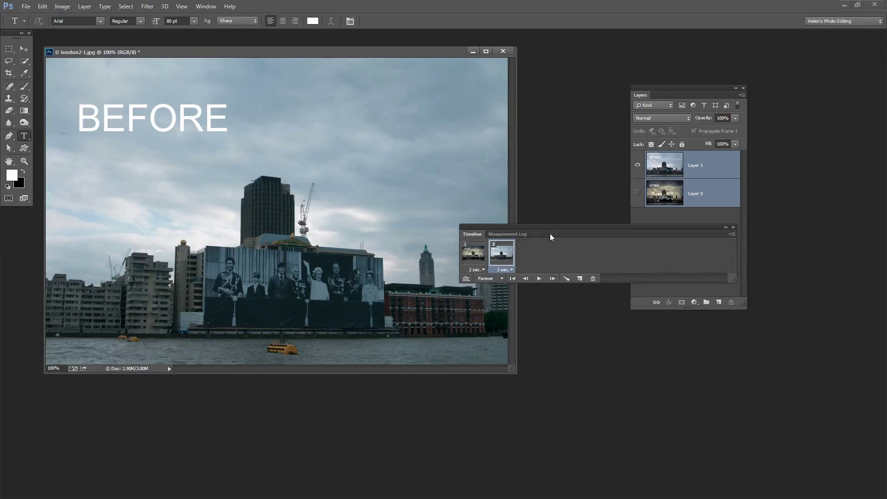
left_click(539, 279)
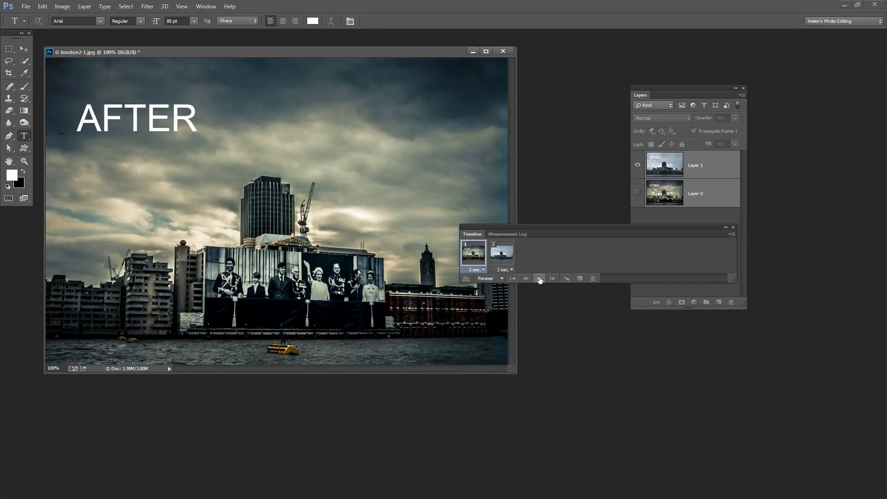
left_click(539, 279)
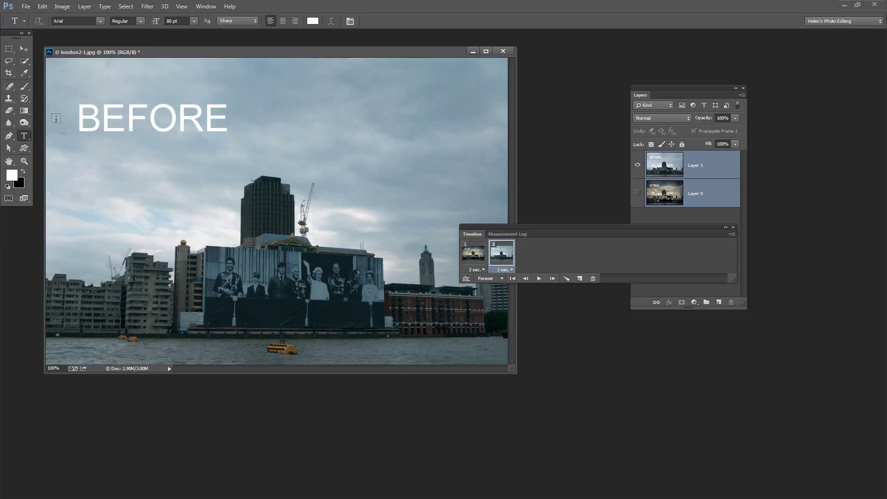
In Save for Web, switch the output format from JPEG to GIF and continue to Save.
left_click(26, 6)
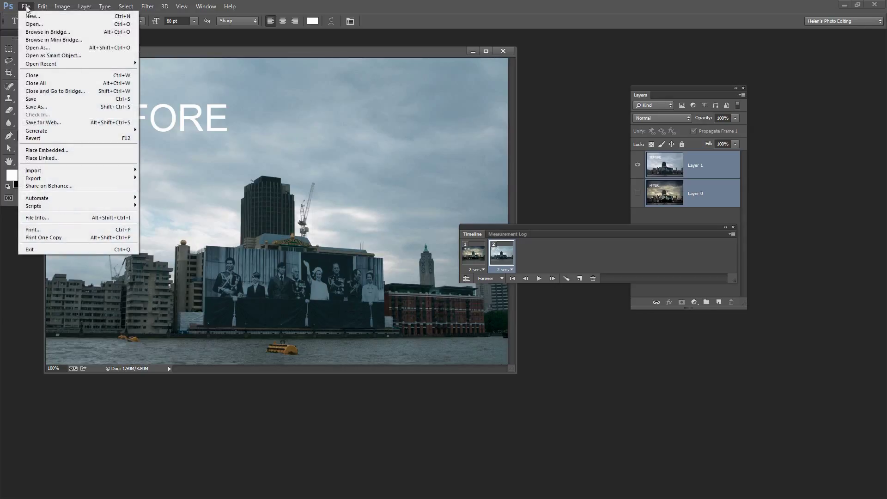
left_click(35, 123)
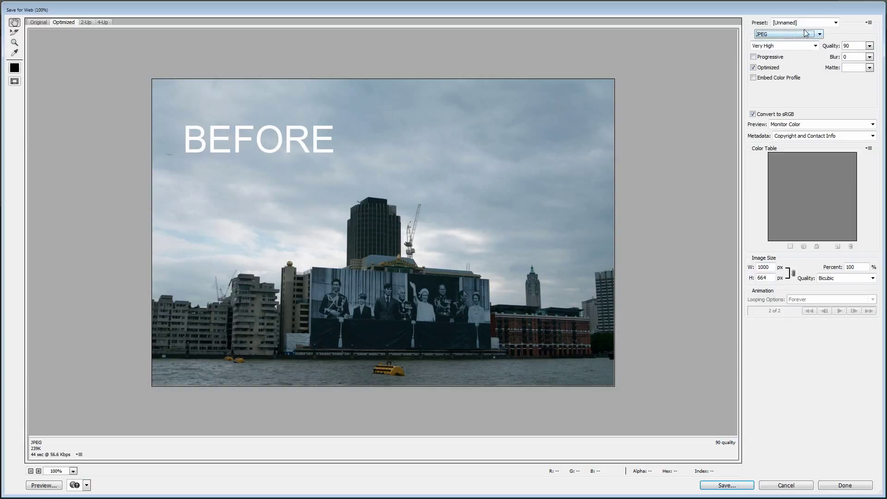
left_click(804, 33)
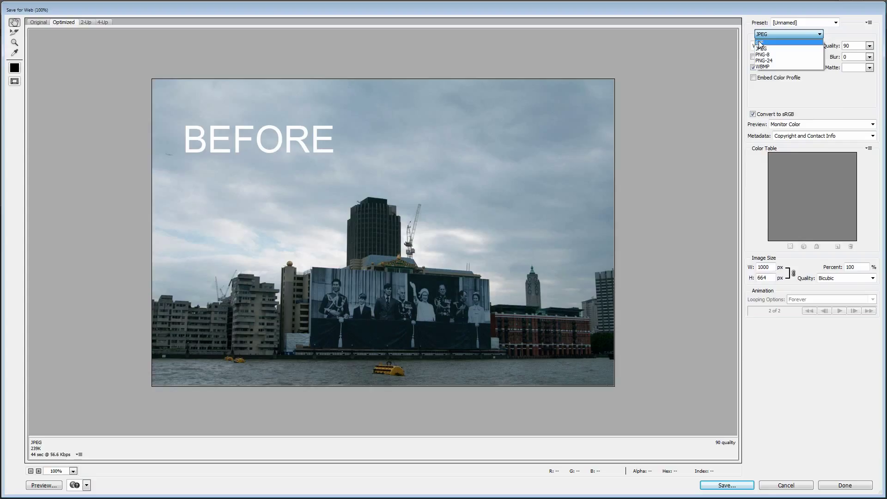
left_click(760, 43)
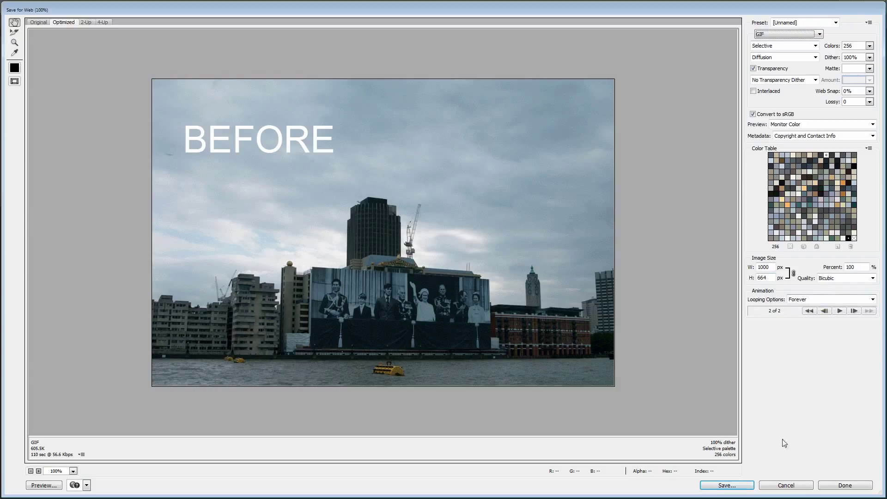
left_click(724, 487)
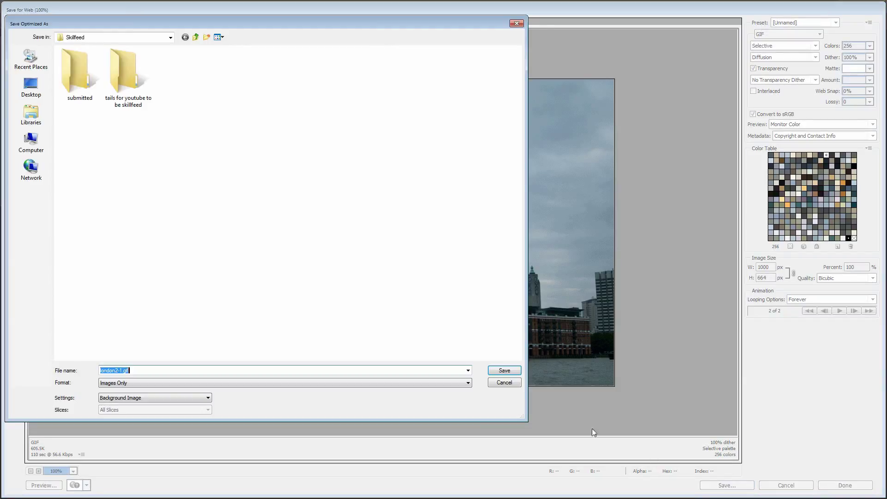
Save the animated GIF as 'LONDON ANIMATION' in the aa images folder.
left_click_drag(114, 24, 159, 48)
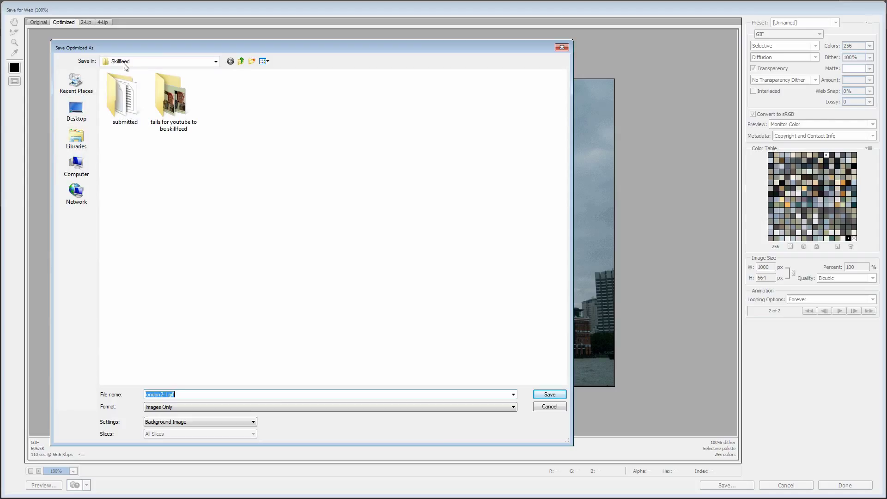
left_click(239, 62)
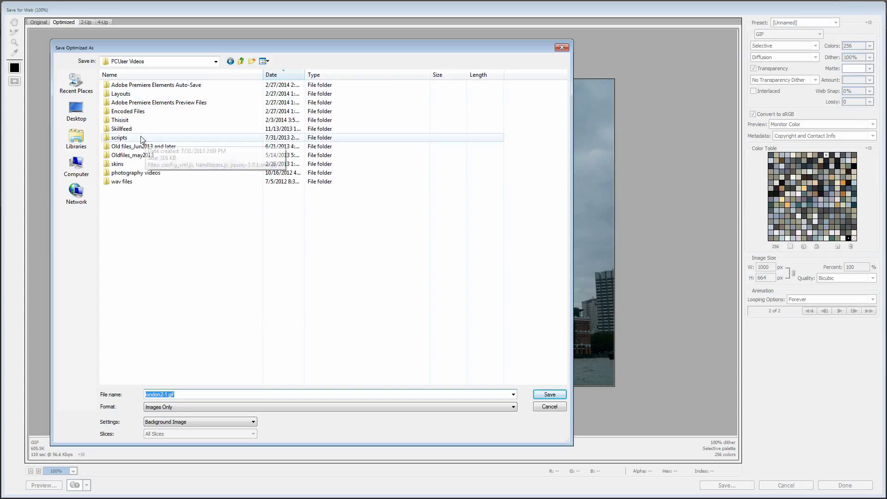
left_click(241, 61)
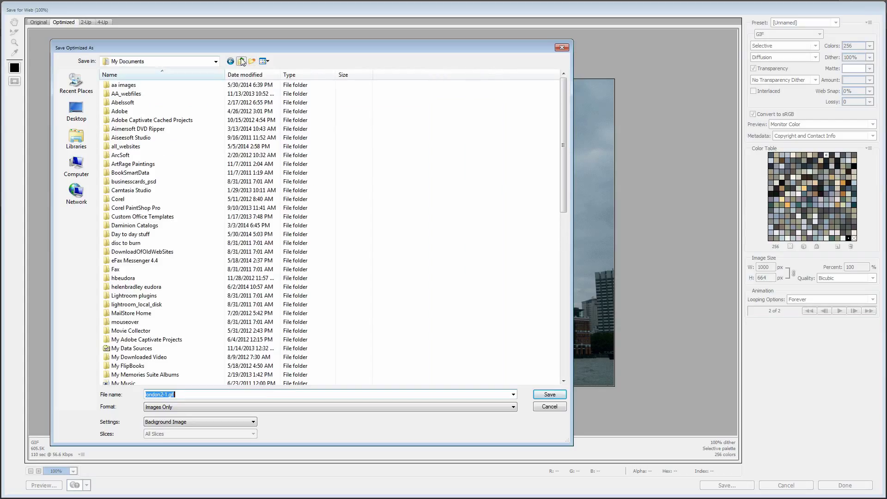
double_click(122, 85)
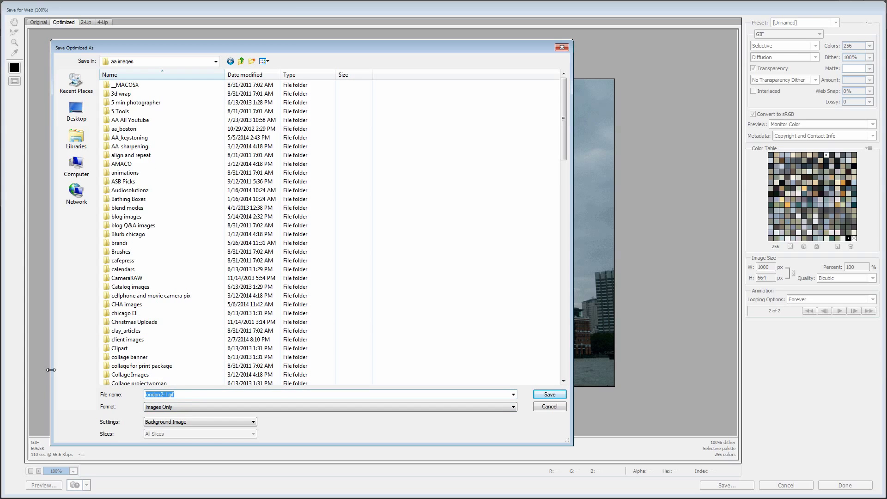
type("LONDON ANIMATION")
left_click(549, 396)
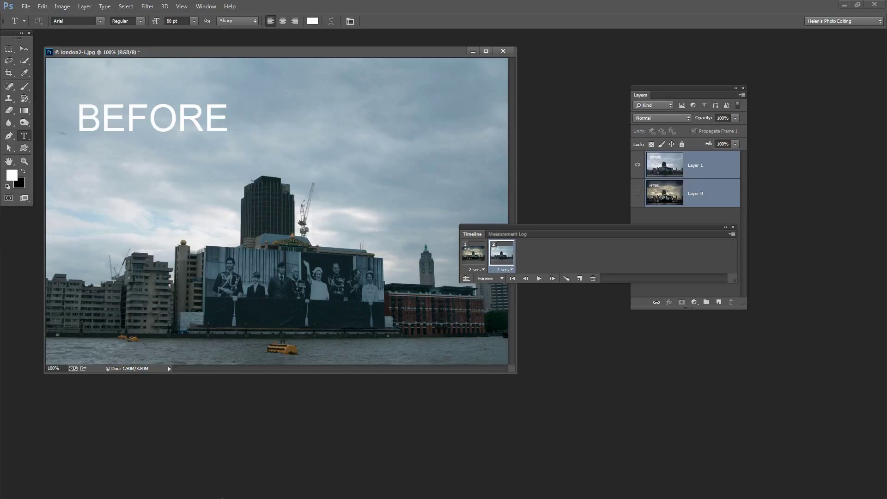
Open LONDON-ANIMATION.gif from My Documents > aa images in Chrome.
key("alt+Tab")
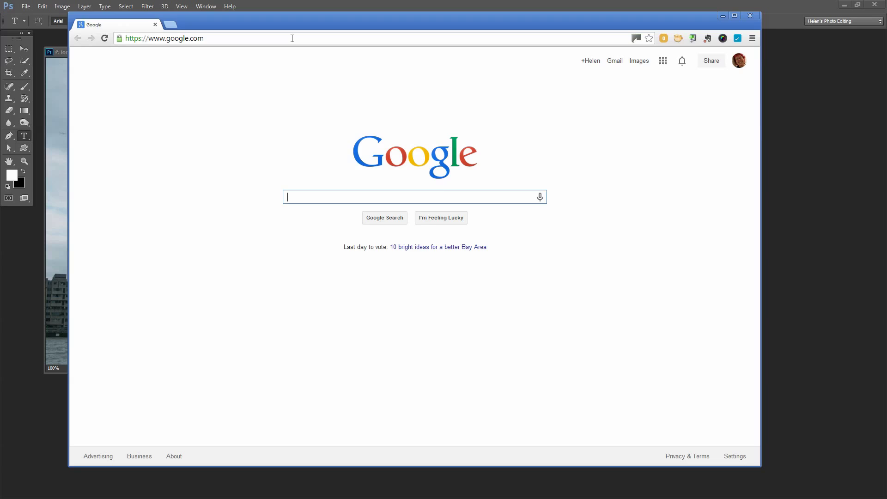
key("ctrl+o")
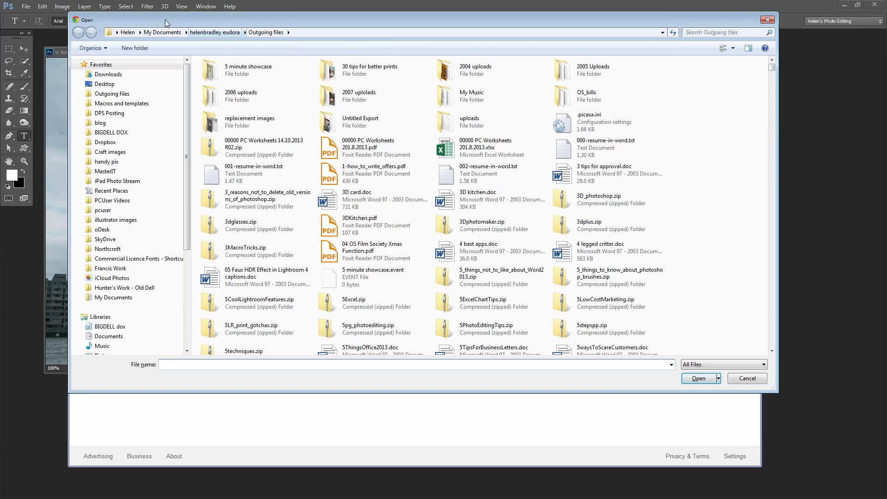
left_click(159, 32)
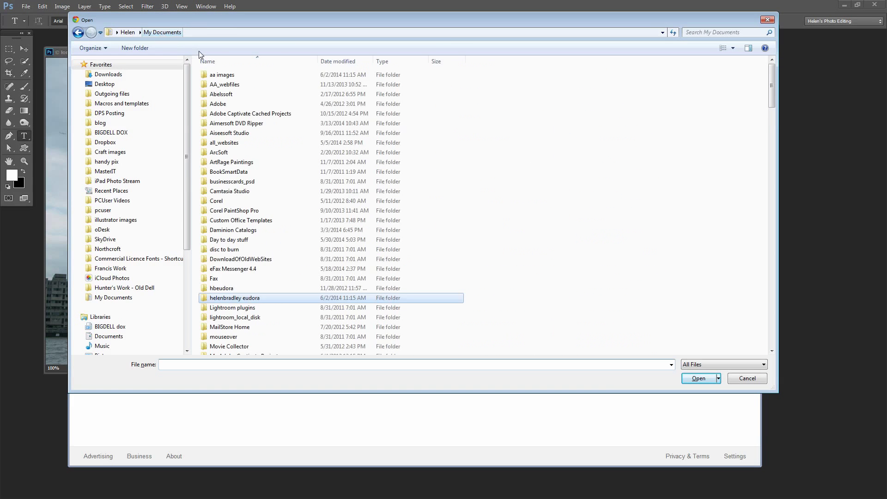
double_click(226, 77)
left_click_drag(773, 94, 764, 327)
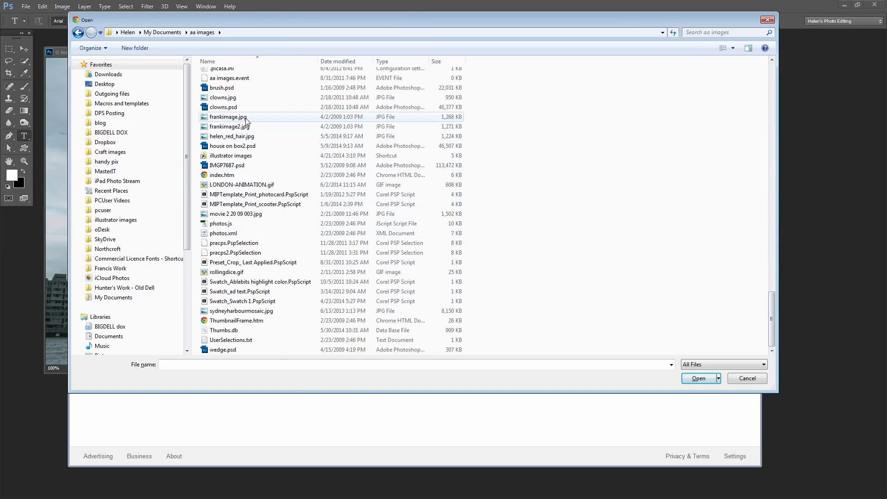
left_click(222, 186)
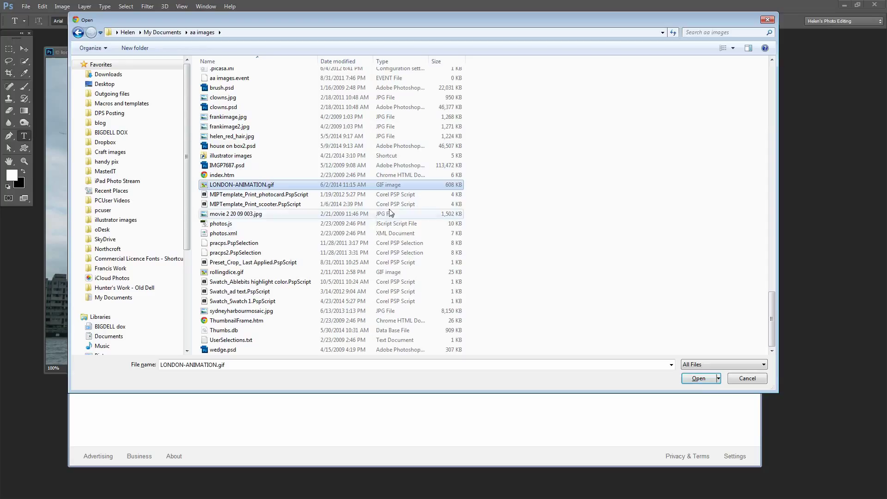
left_click(696, 378)
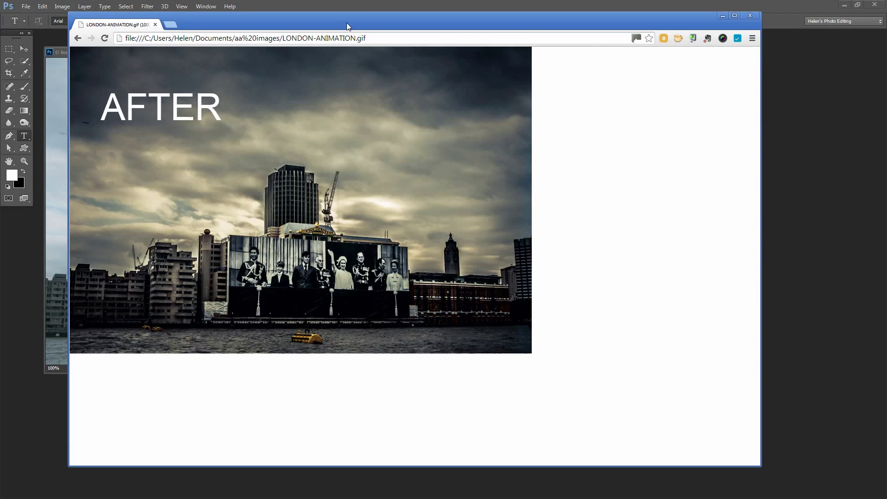
Move the Chrome window up and left while the GIF loops.
left_click_drag(346, 23, 280, 11)
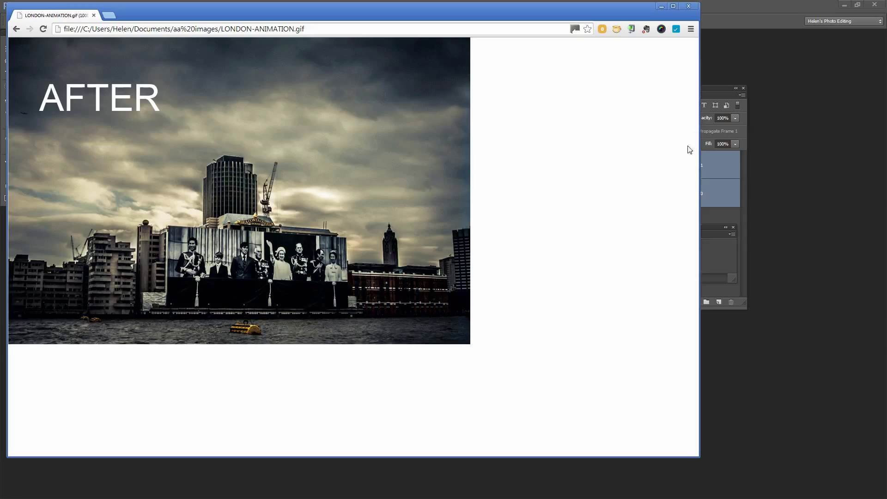
Minimize Chrome to bring back the london2-1.jpg document in Photoshop.
left_click(661, 7)
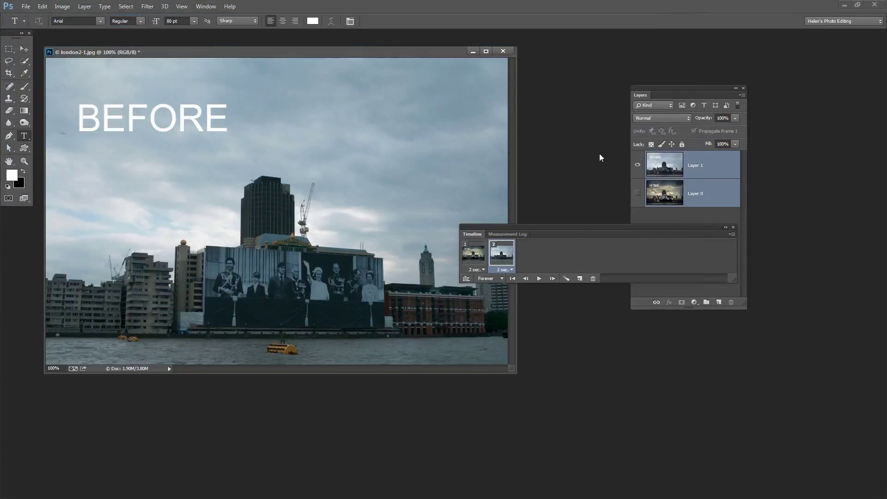